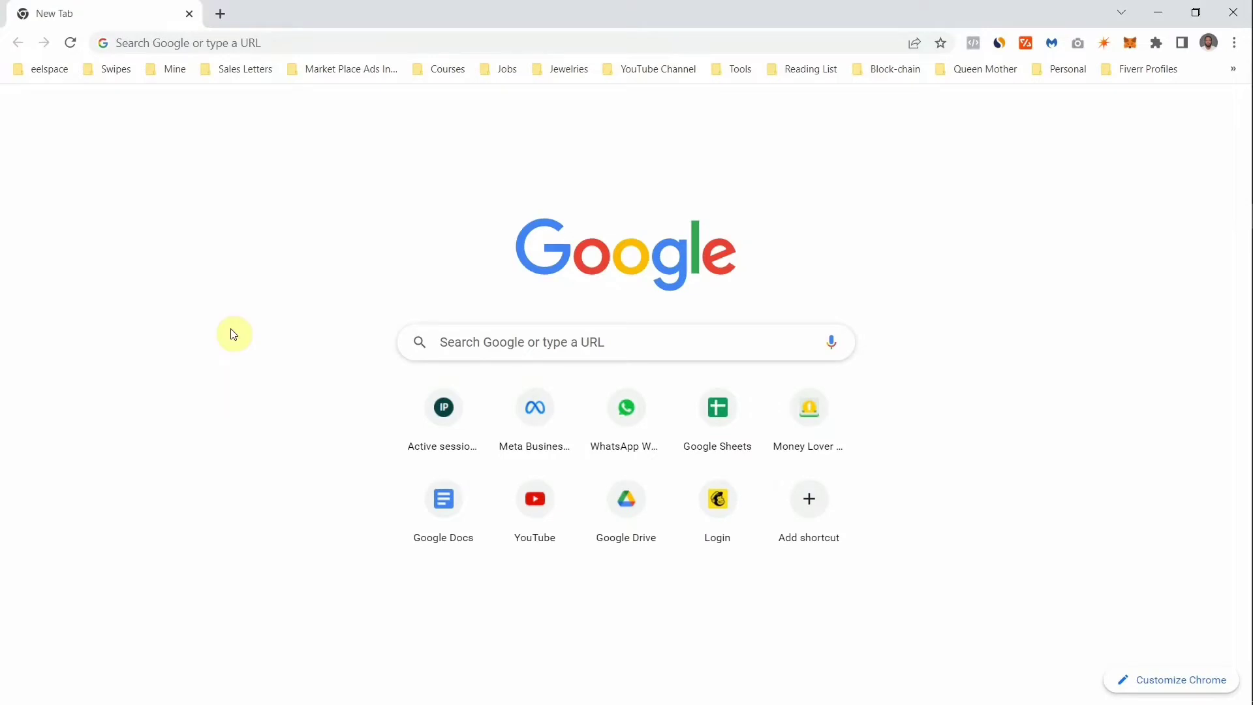
- Go to business.facebook.com to load Meta Business Suite
{"action": "left_click", "coordinate": [248, 43]}
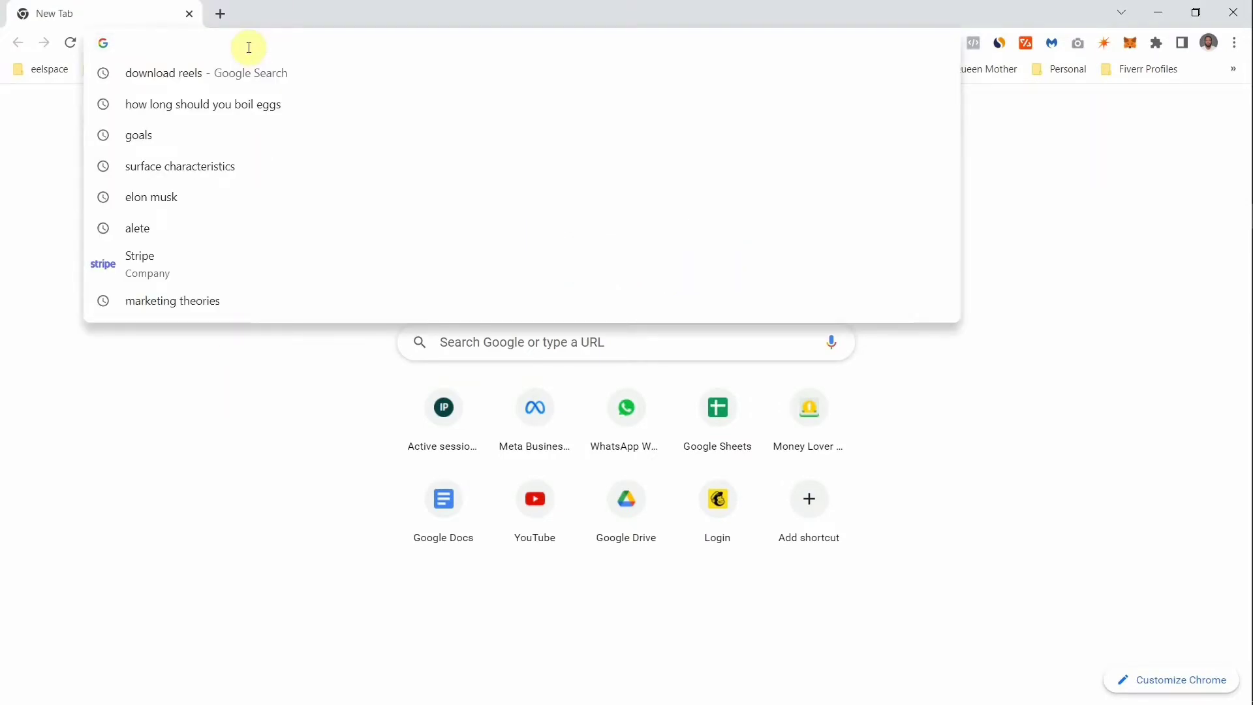
{"action": "type", "text": "business.facebook.com"}
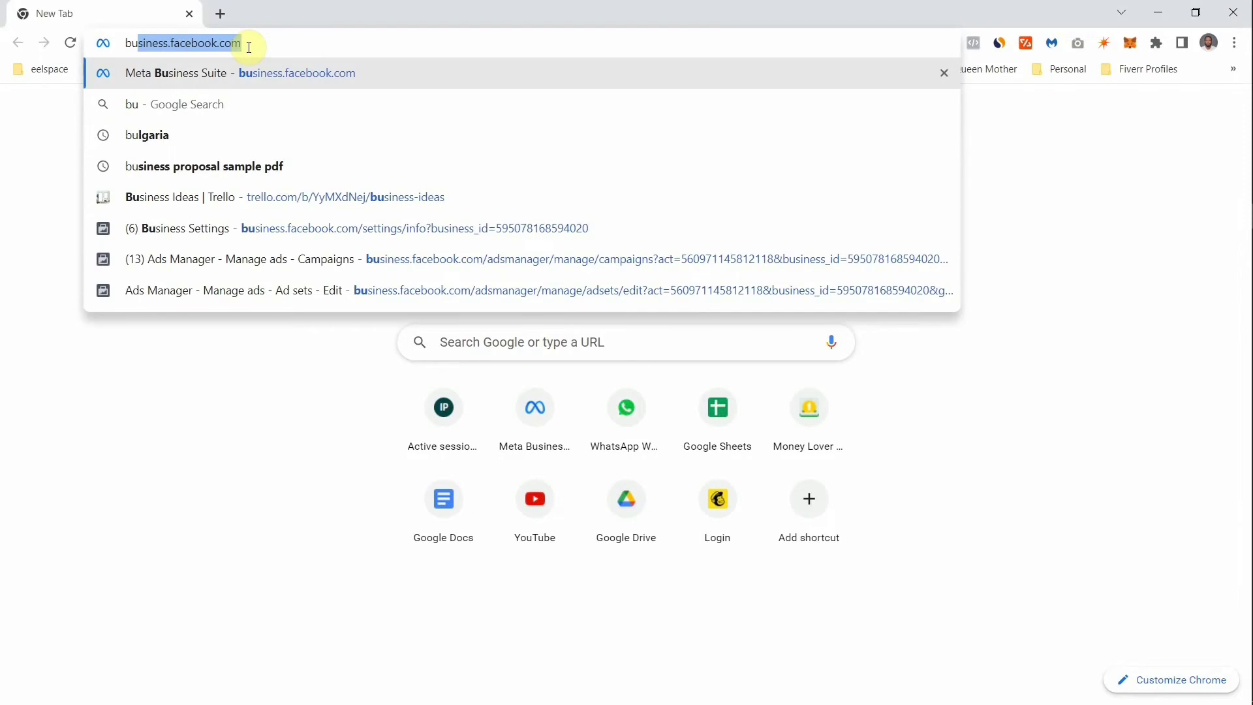
{"action": "key", "text": "Right"}
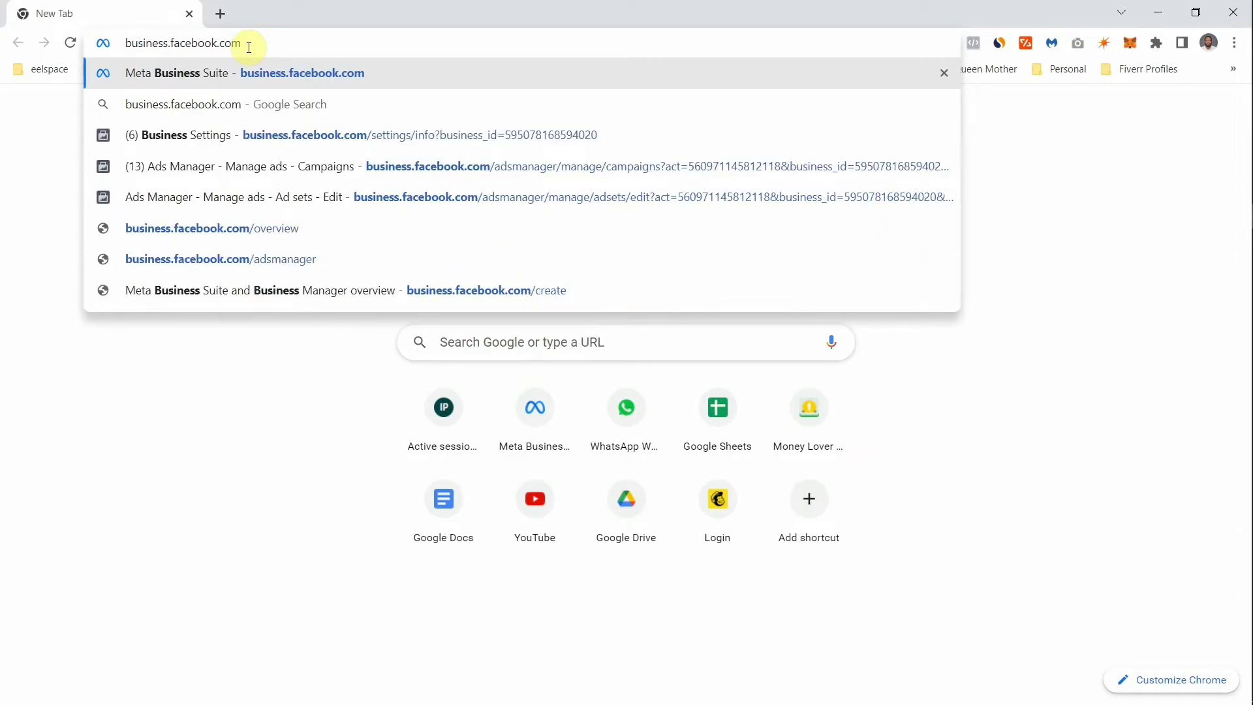
{"action": "key", "text": "Return"}
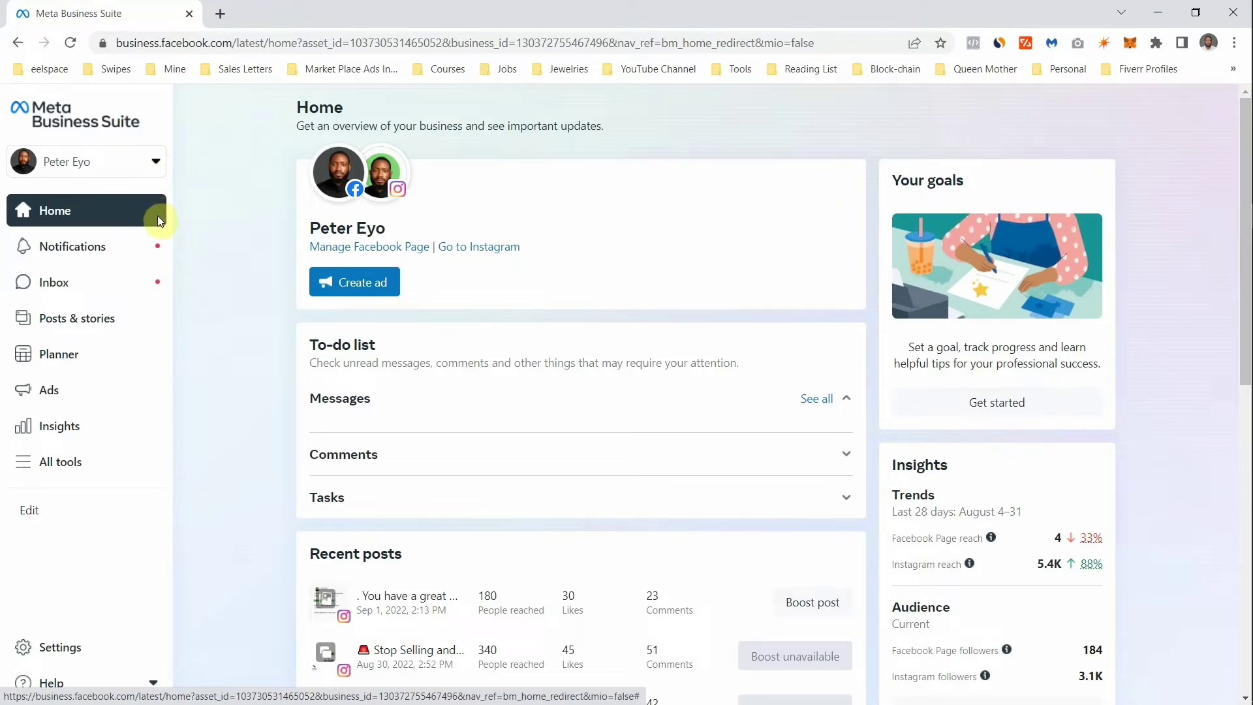
- Open the settings of the Affiliate Marketing business account and show the ad accounts among its business assets
{"action": "left_click", "coordinate": [155, 161]}
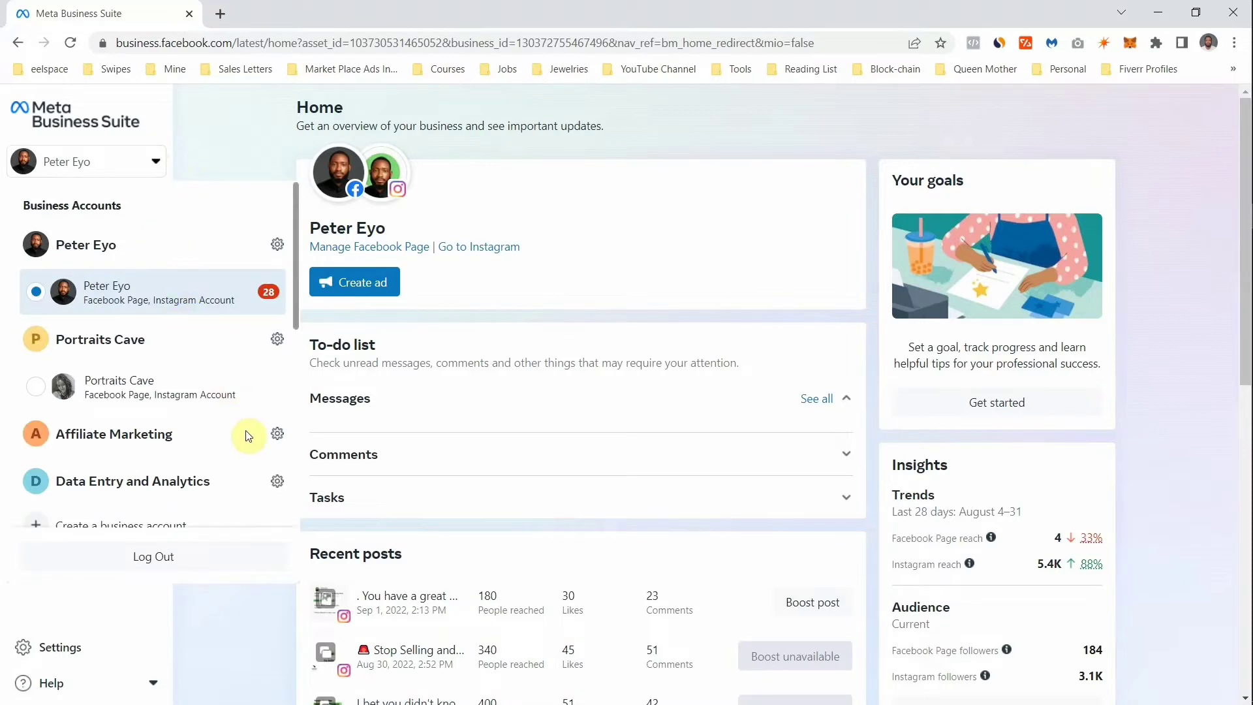
{"action": "left_click", "coordinate": [278, 434]}
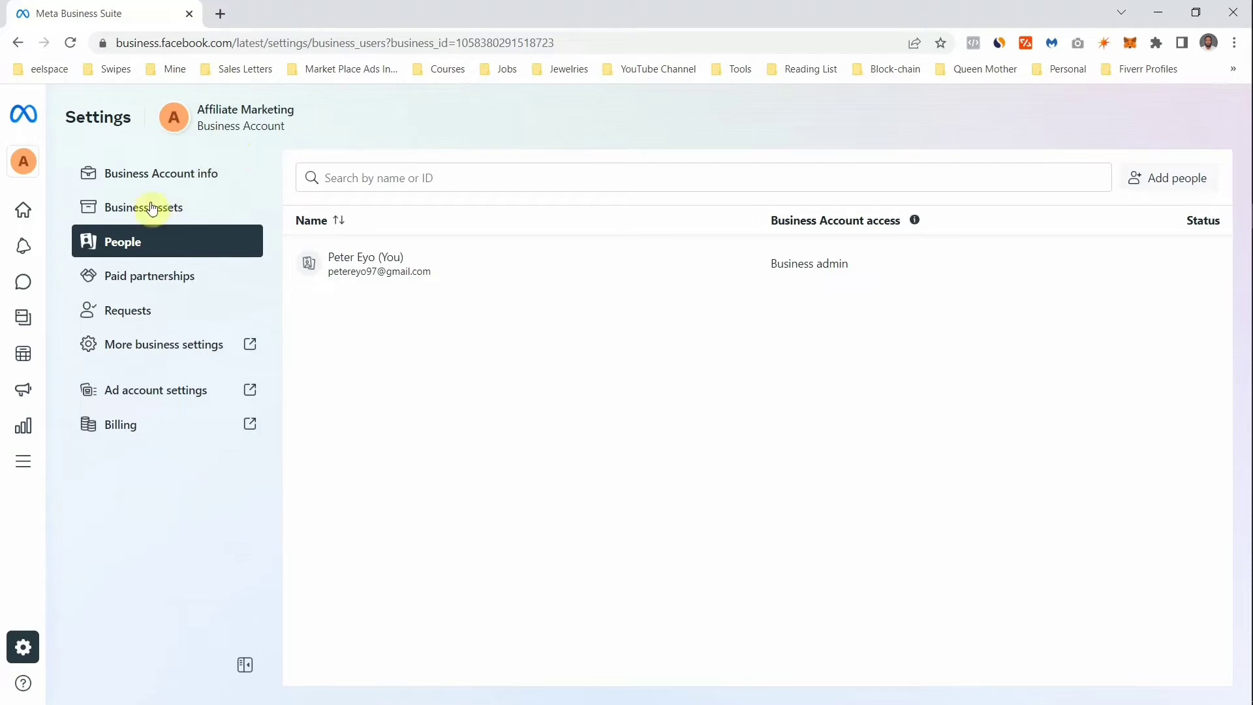
{"action": "left_click", "coordinate": [130, 218]}
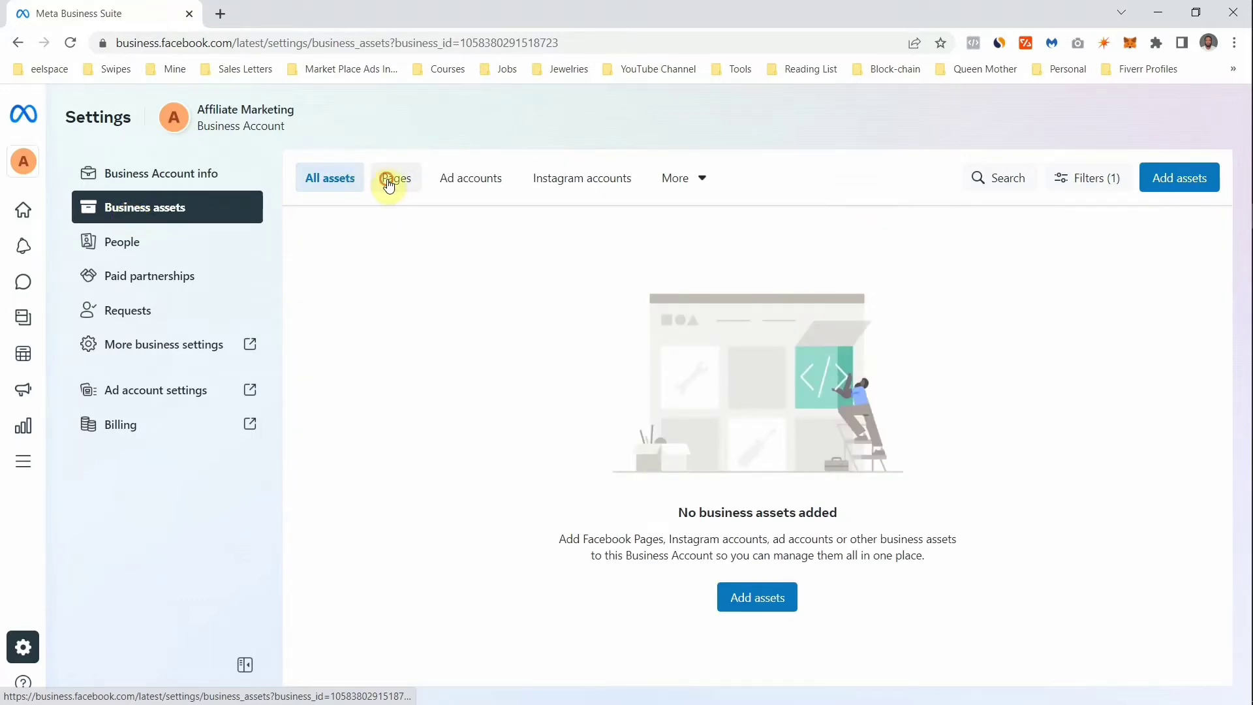
{"action": "left_click", "coordinate": [480, 182]}
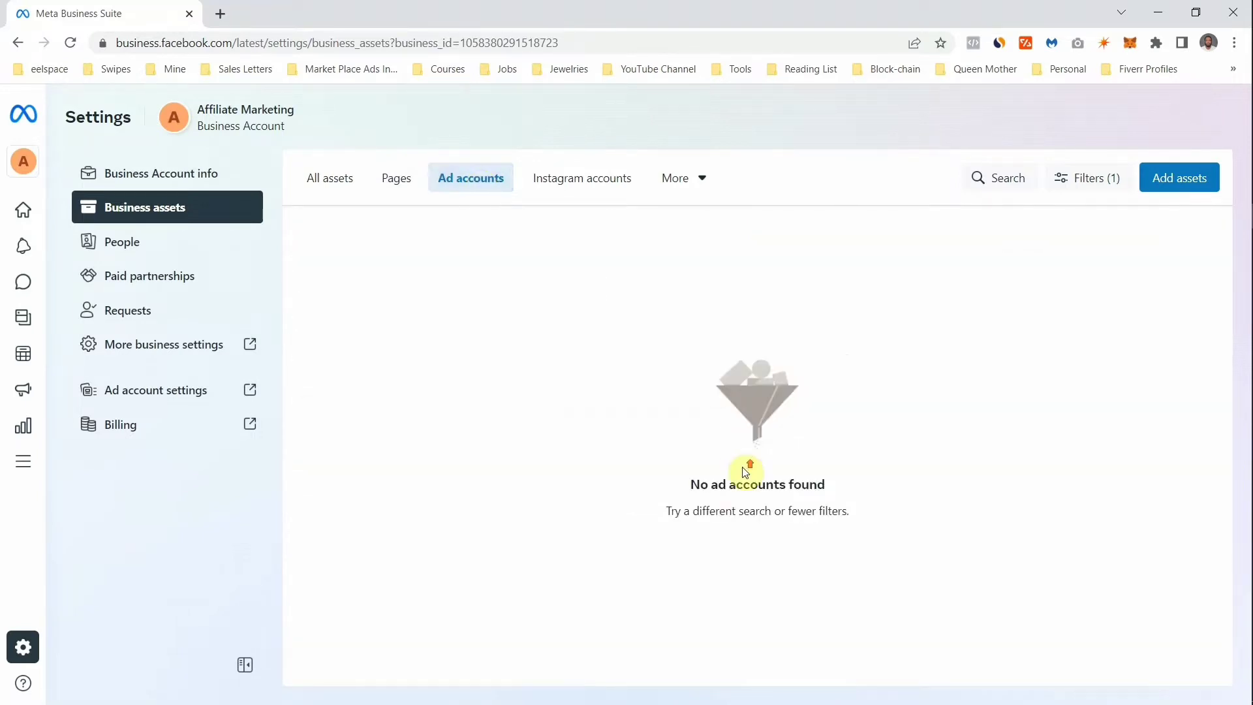
- Start adding an advertising asset by choosing to create a new ad account for the business account
{"action": "left_click", "coordinate": [1159, 183]}
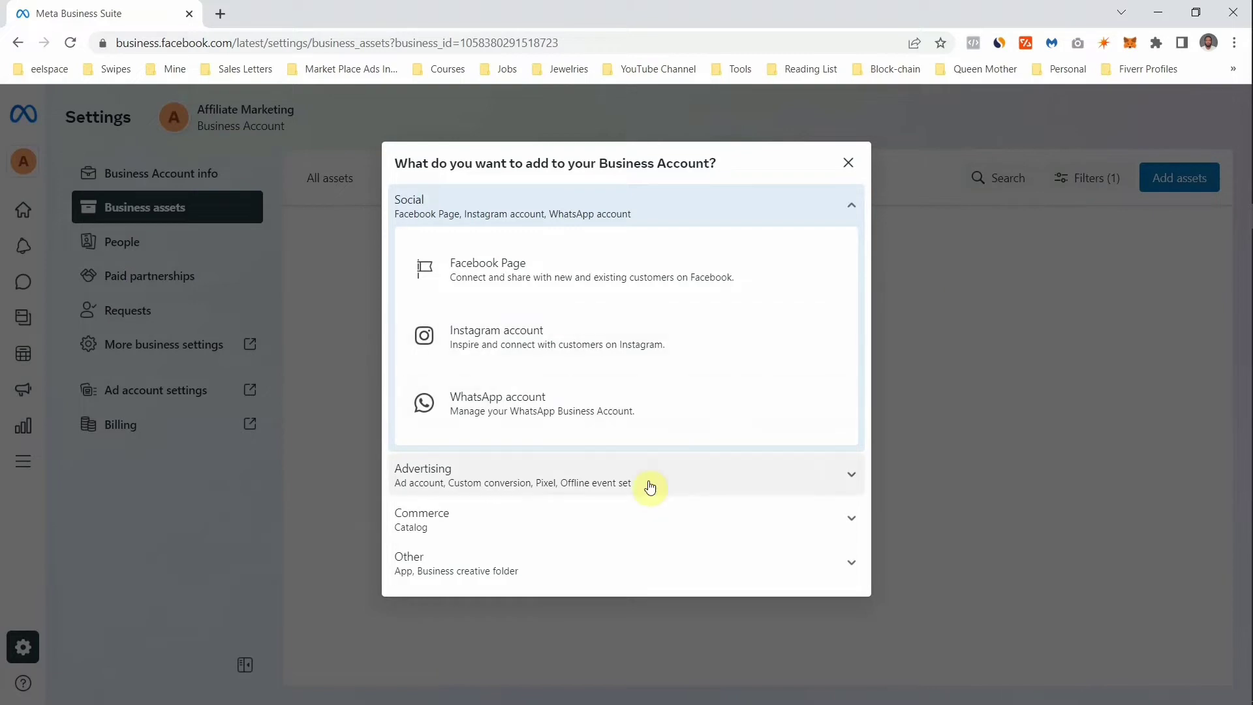
{"action": "left_click", "coordinate": [648, 483]}
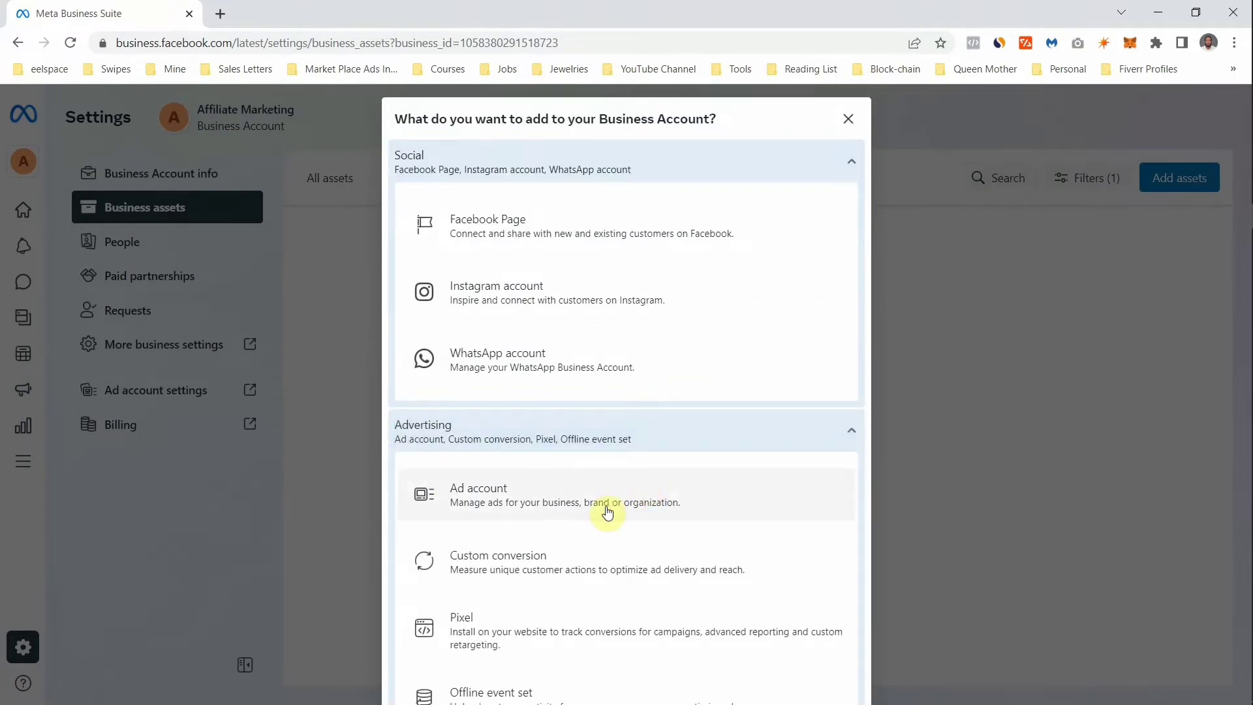
{"action": "left_click", "coordinate": [606, 512]}
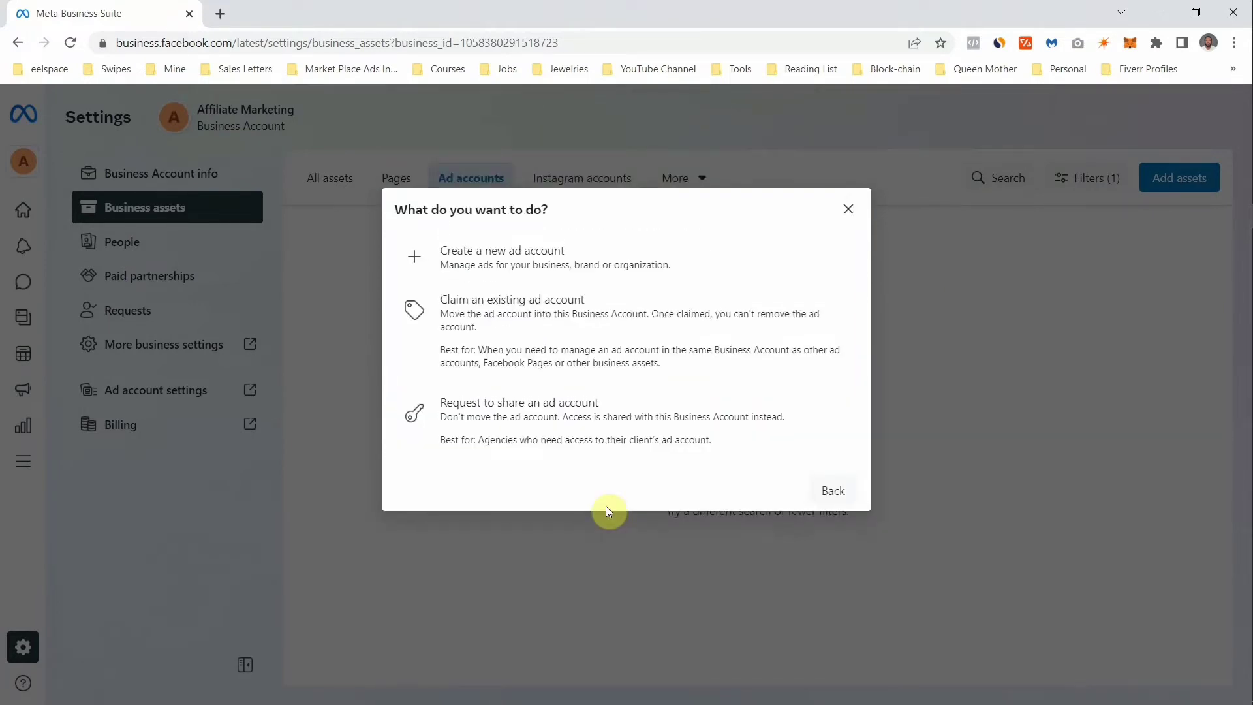
{"action": "left_click", "coordinate": [579, 261]}
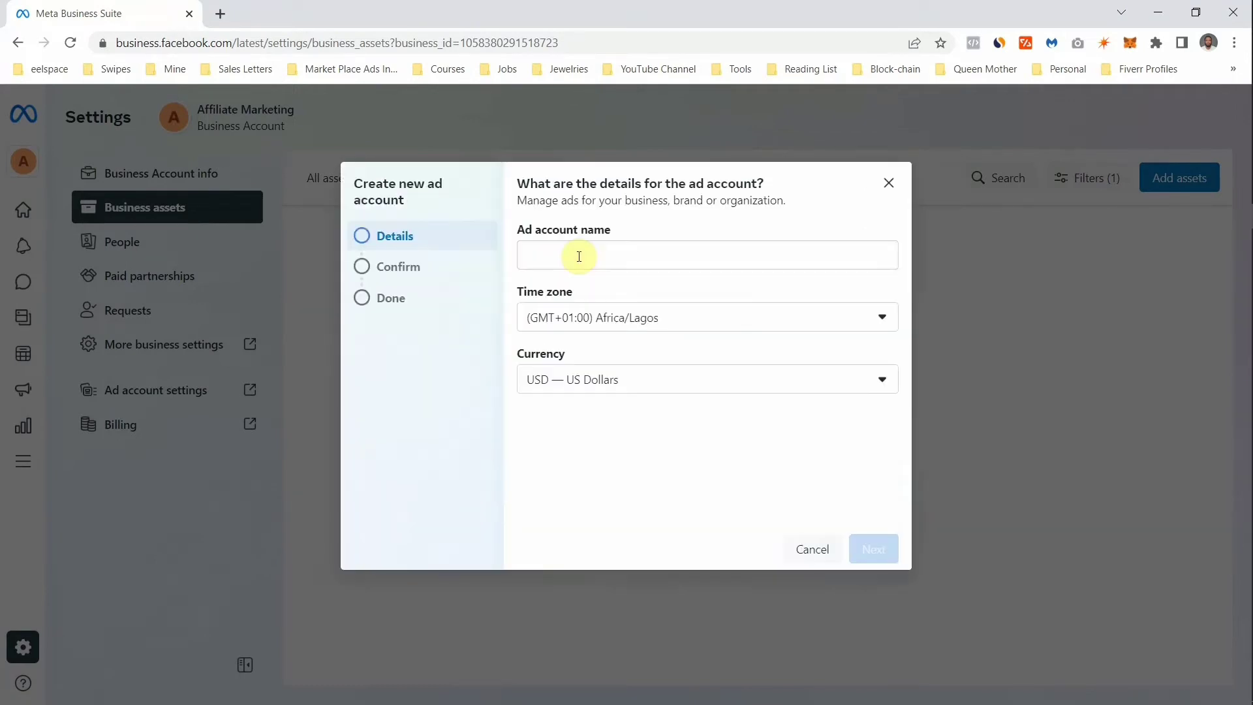
- Name the new ad account "Affiliate Marketing 1"
{"action": "left_click", "coordinate": [579, 257]}
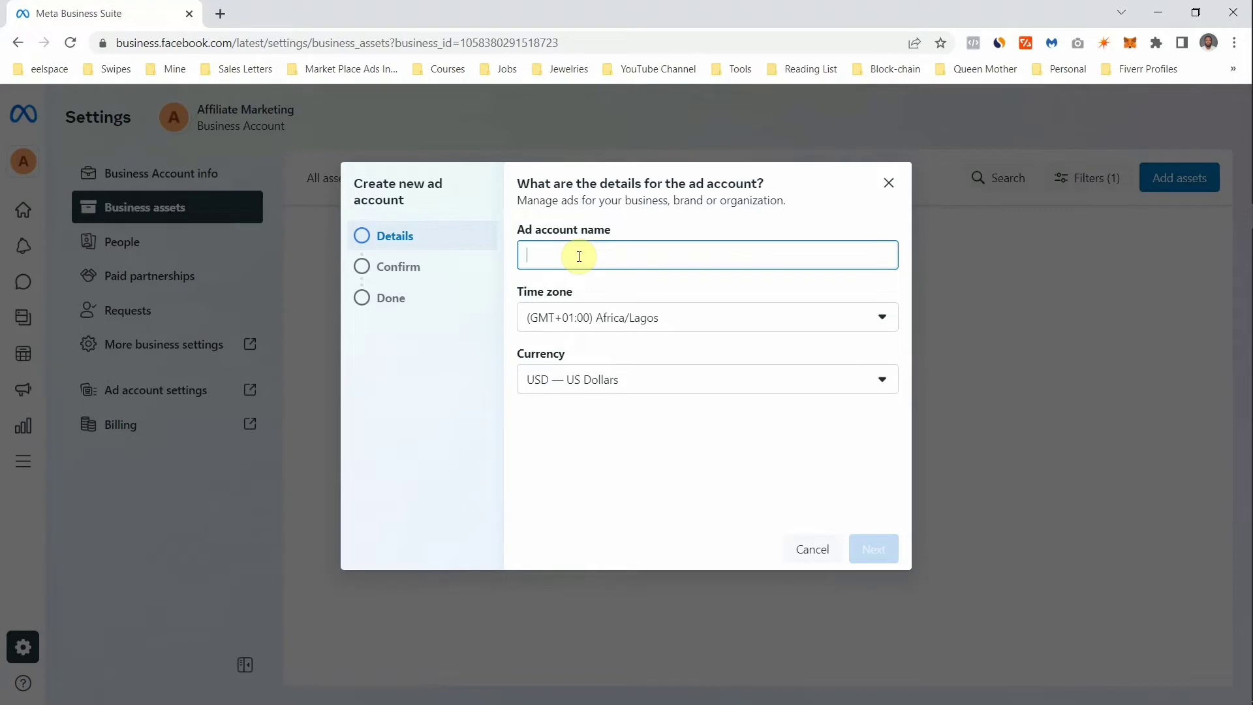
{"action": "type", "text": "Af"}
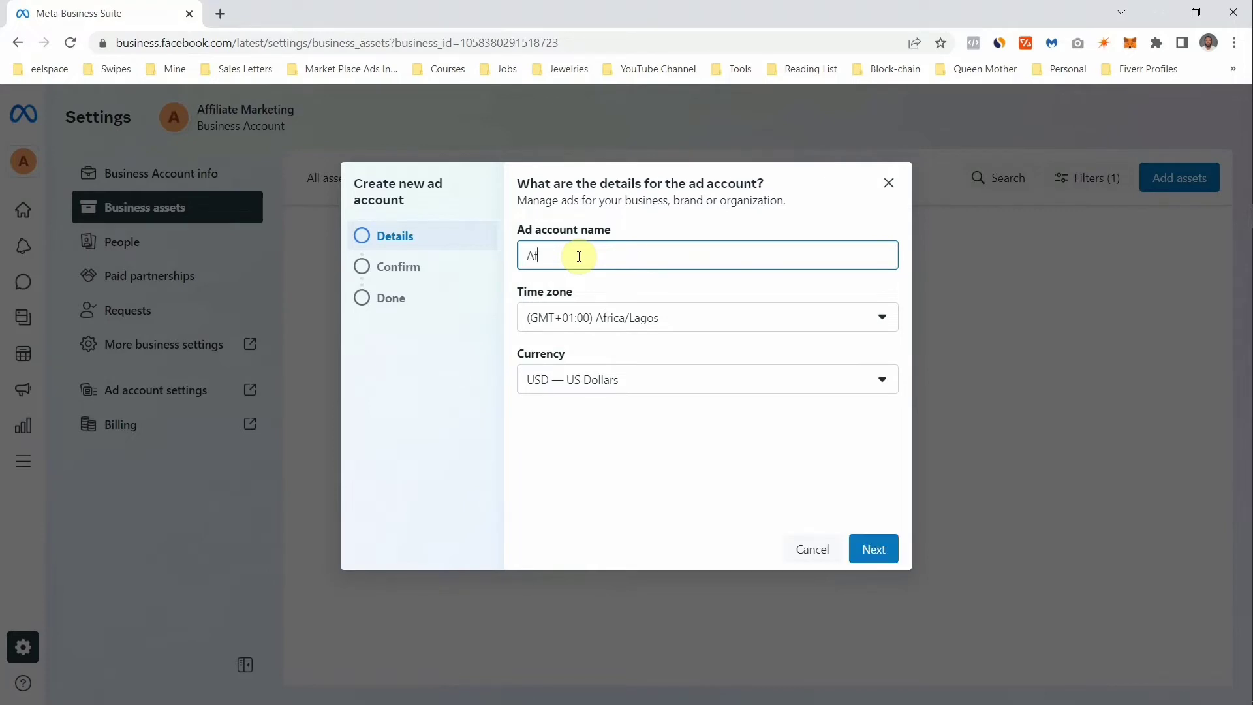
{"action": "type", "text": "fil"}
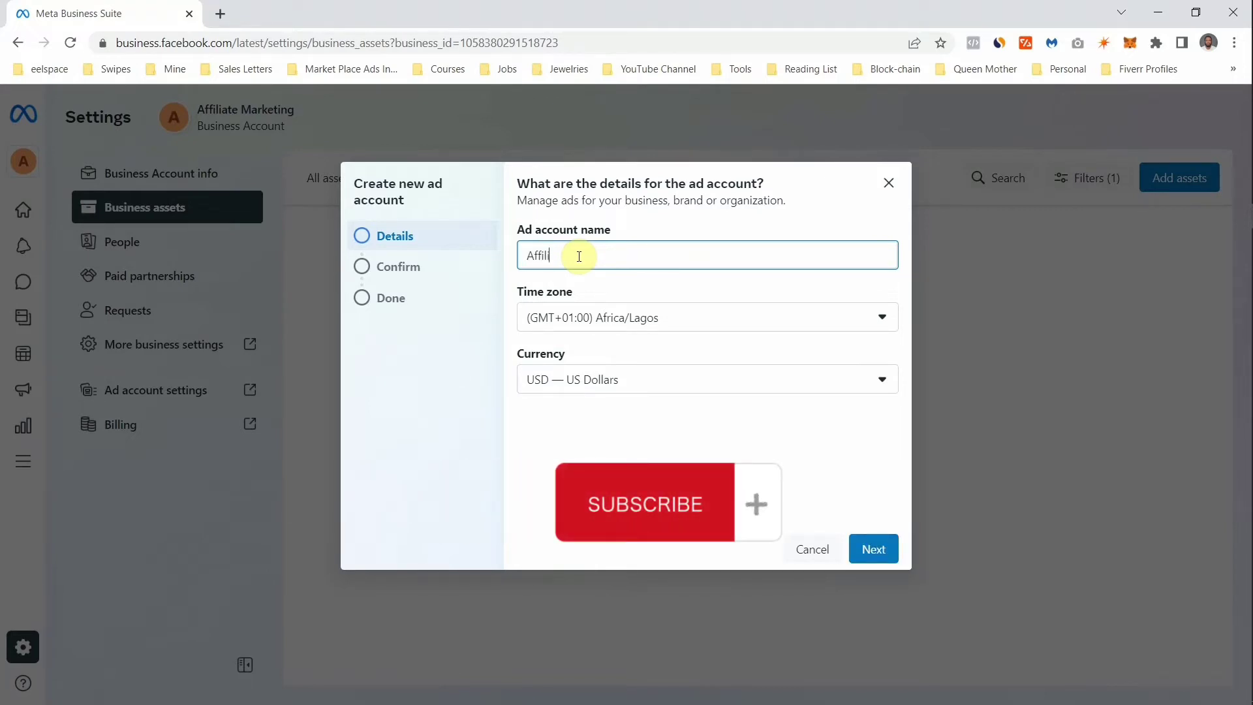
{"action": "type", "text": "iate Marketing 1"}
{"action": "left_click_drag", "start_coordinate": [552, 380], "coordinate": [513, 385]}
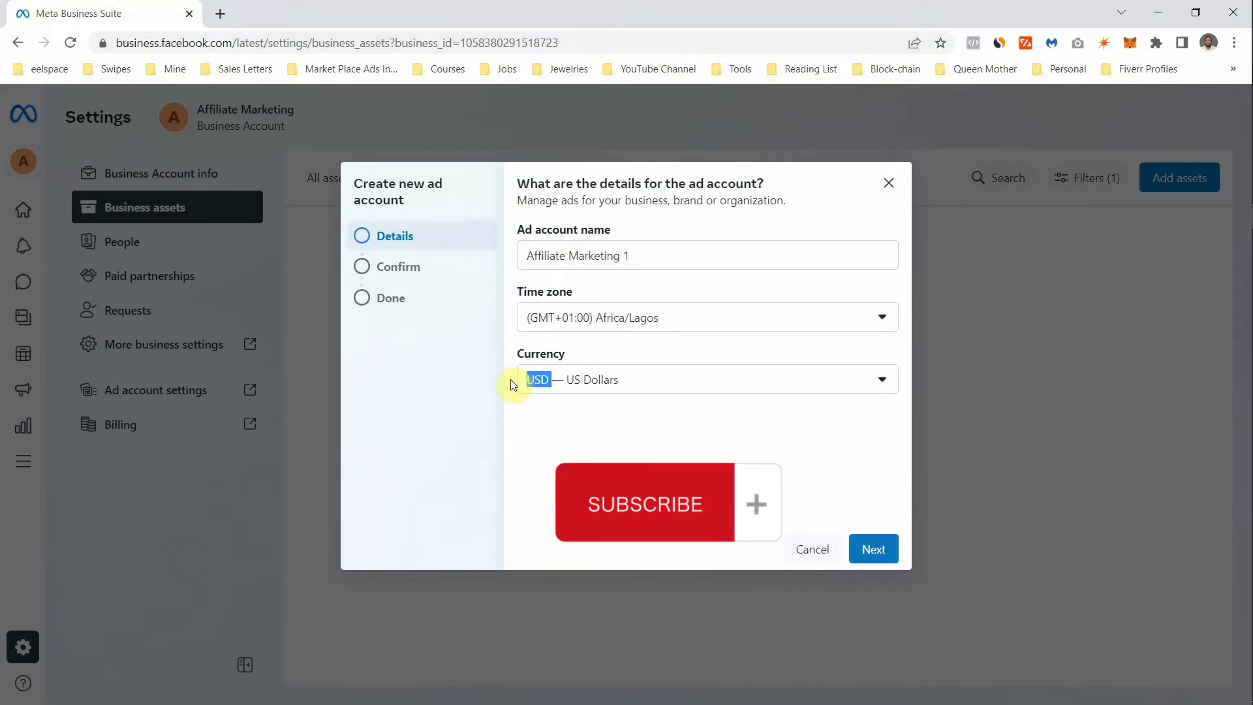
{"action": "left_click", "coordinate": [649, 437]}
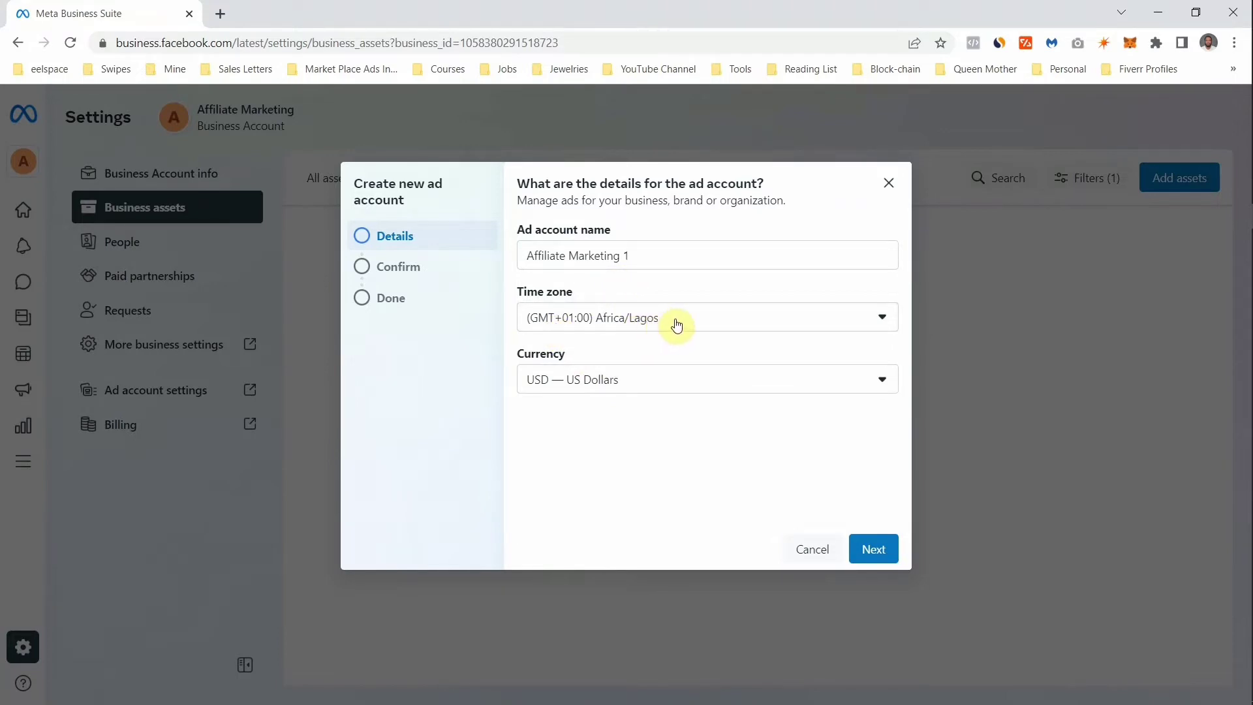
- Set the new ad account's currency to NGN — Nigerian Naira
{"action": "left_click", "coordinate": [611, 384]}
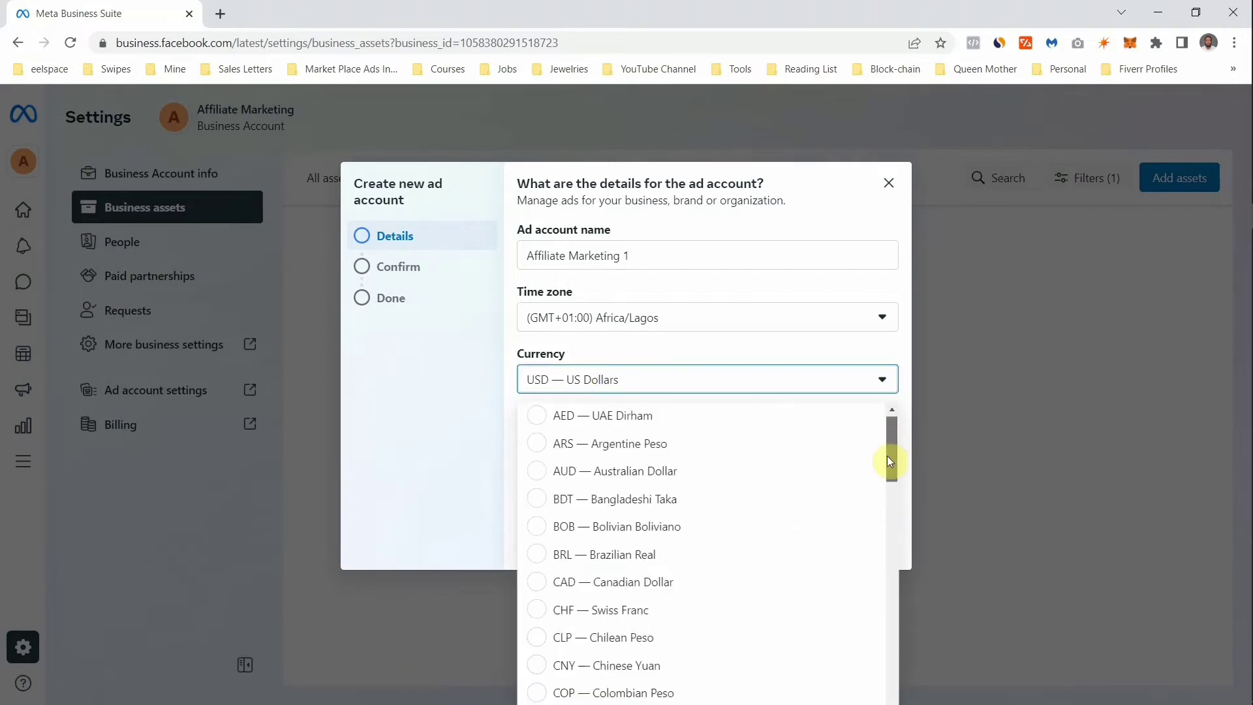
{"action": "scroll", "coordinate": [886, 455], "scroll_direction": "down", "scroll_amount": 2}
{"action": "scroll", "coordinate": [879, 520], "scroll_direction": "down", "scroll_amount": 7}
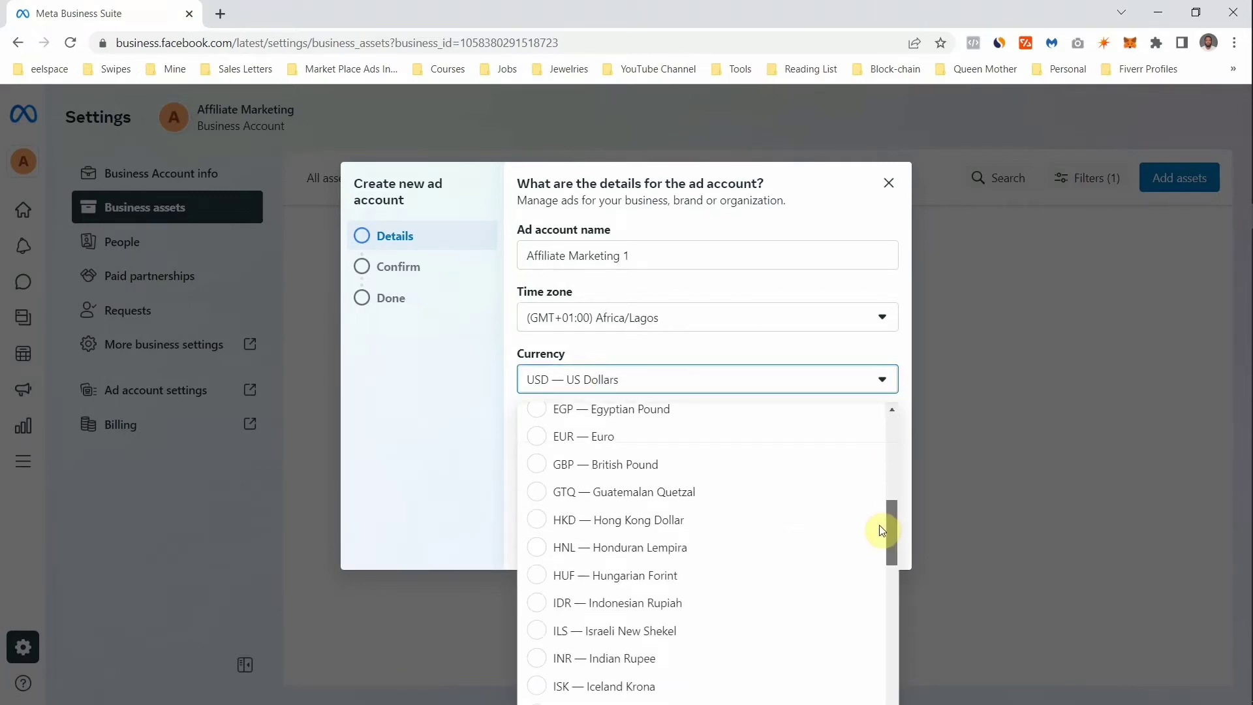
{"action": "scroll", "coordinate": [879, 555], "scroll_direction": "down", "scroll_amount": 4}
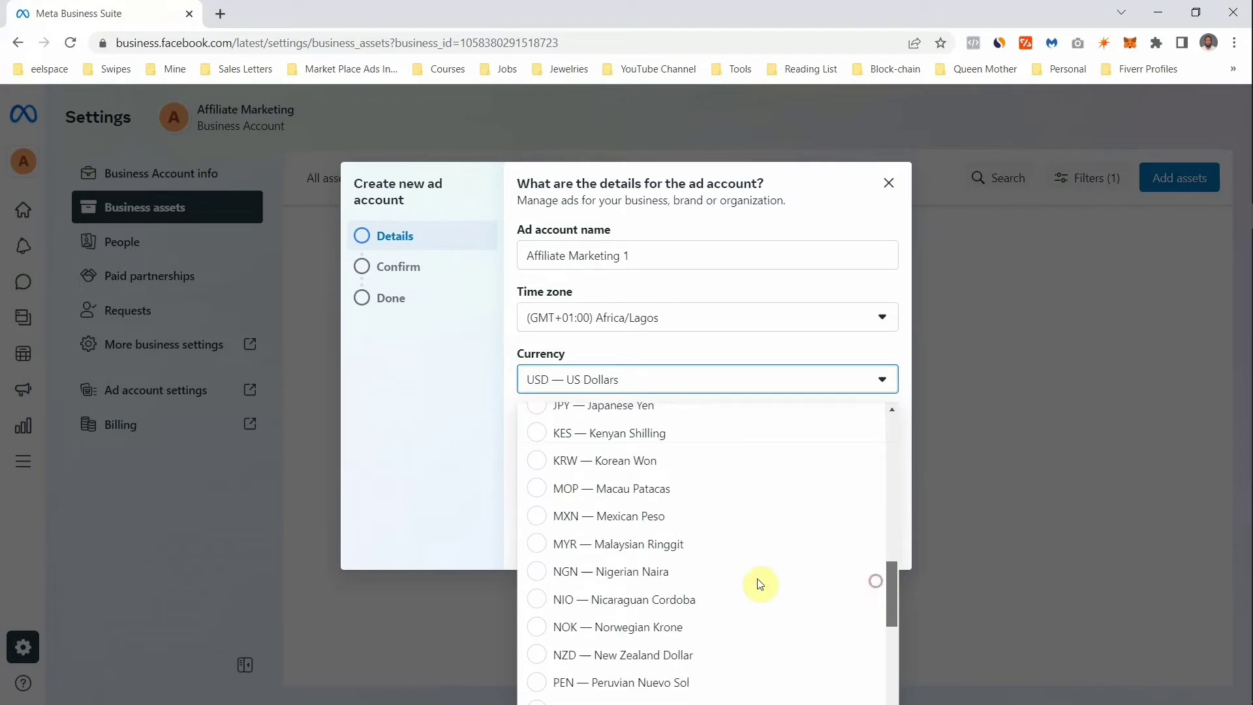
{"action": "left_click", "coordinate": [638, 570]}
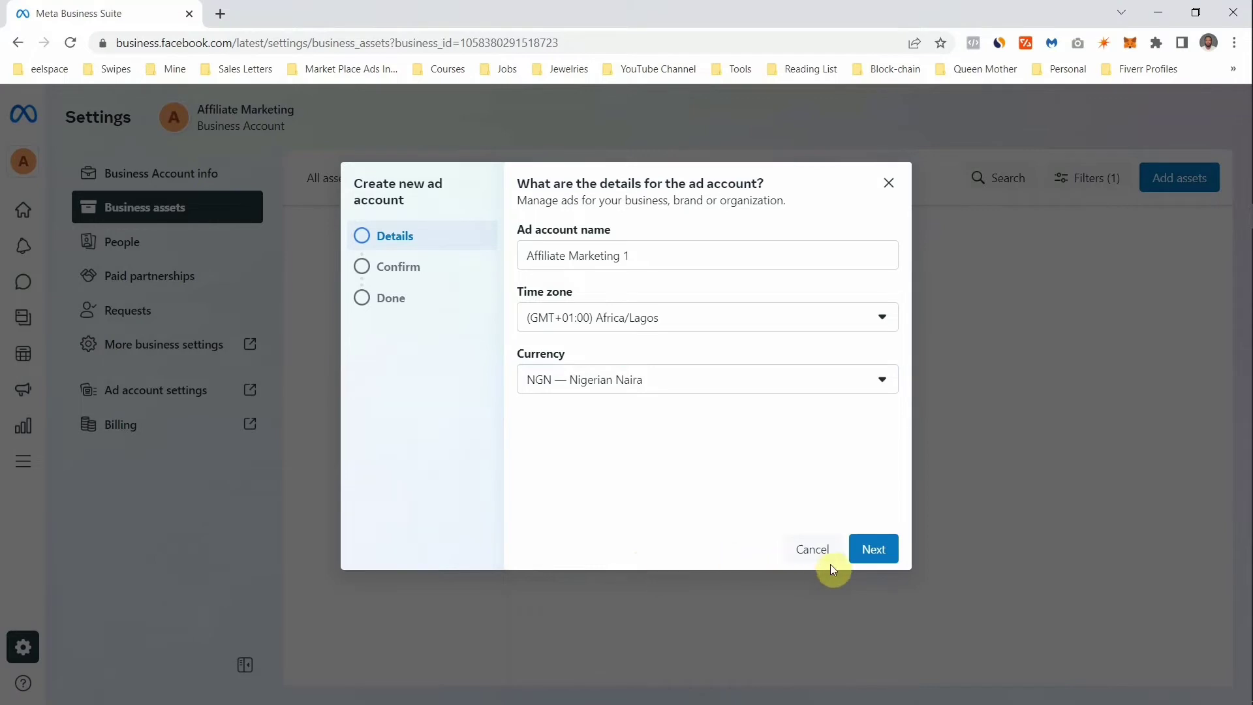
- Agree to the Meta terms and advertising policies, create the ad account, and finish without adding payment info
{"action": "left_click", "coordinate": [880, 550]}
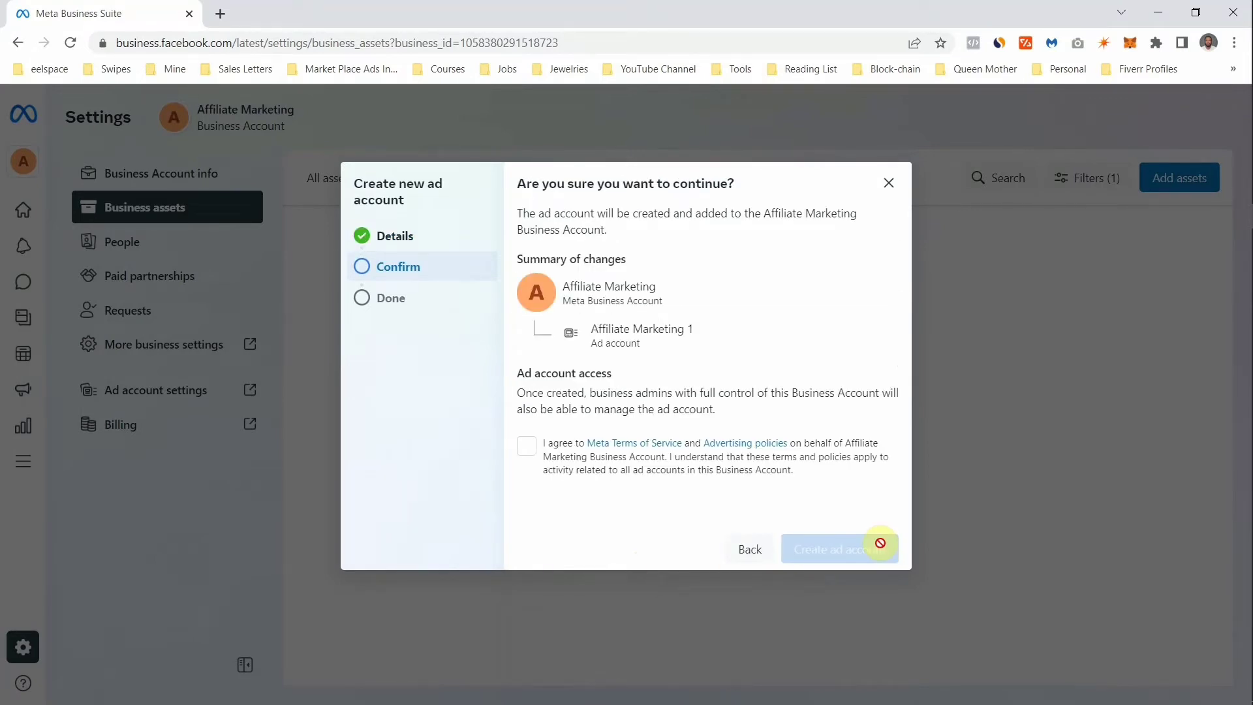
{"action": "left_click", "coordinate": [526, 449]}
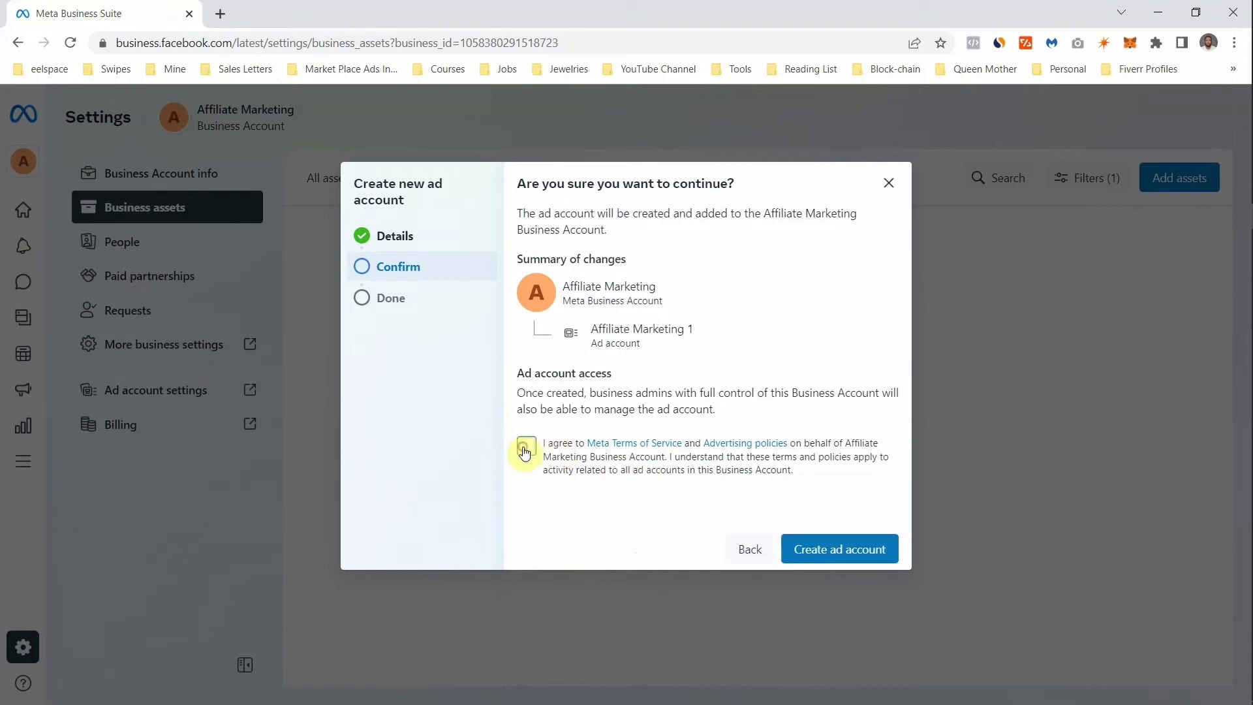
{"action": "left_click", "coordinate": [814, 547]}
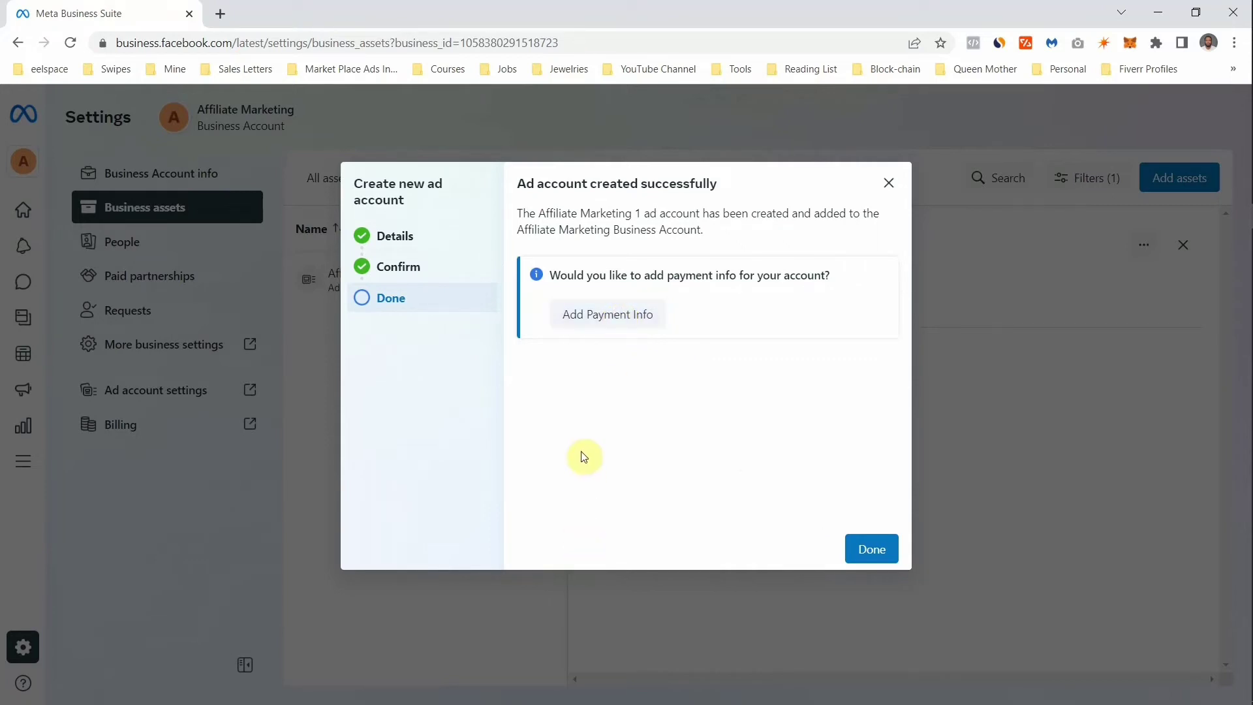
{"action": "left_click", "coordinate": [866, 551]}
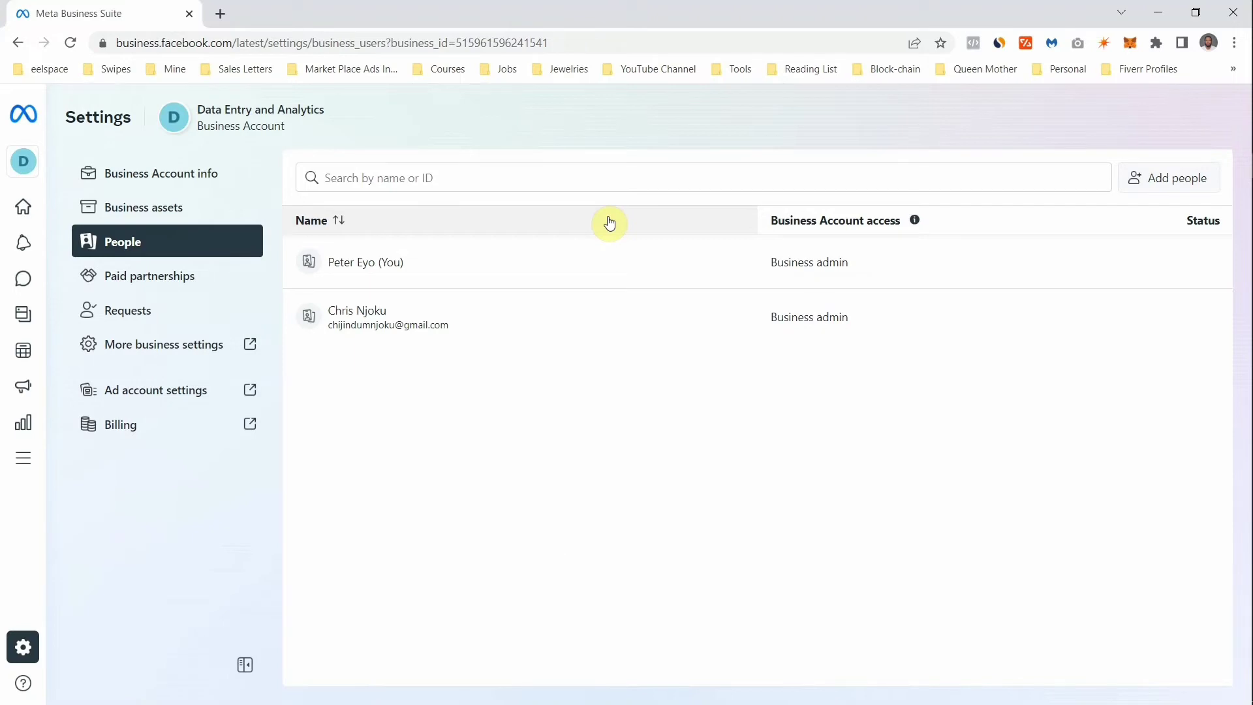
- Open the billing page from the Data Entry and Analytics business account's settings
{"action": "left_click_drag", "start_coordinate": [447, 220], "coordinate": [324, 357]}
{"action": "left_click_drag", "start_coordinate": [31, 431], "coordinate": [112, 428]}
{"action": "left_click", "coordinate": [113, 426]}
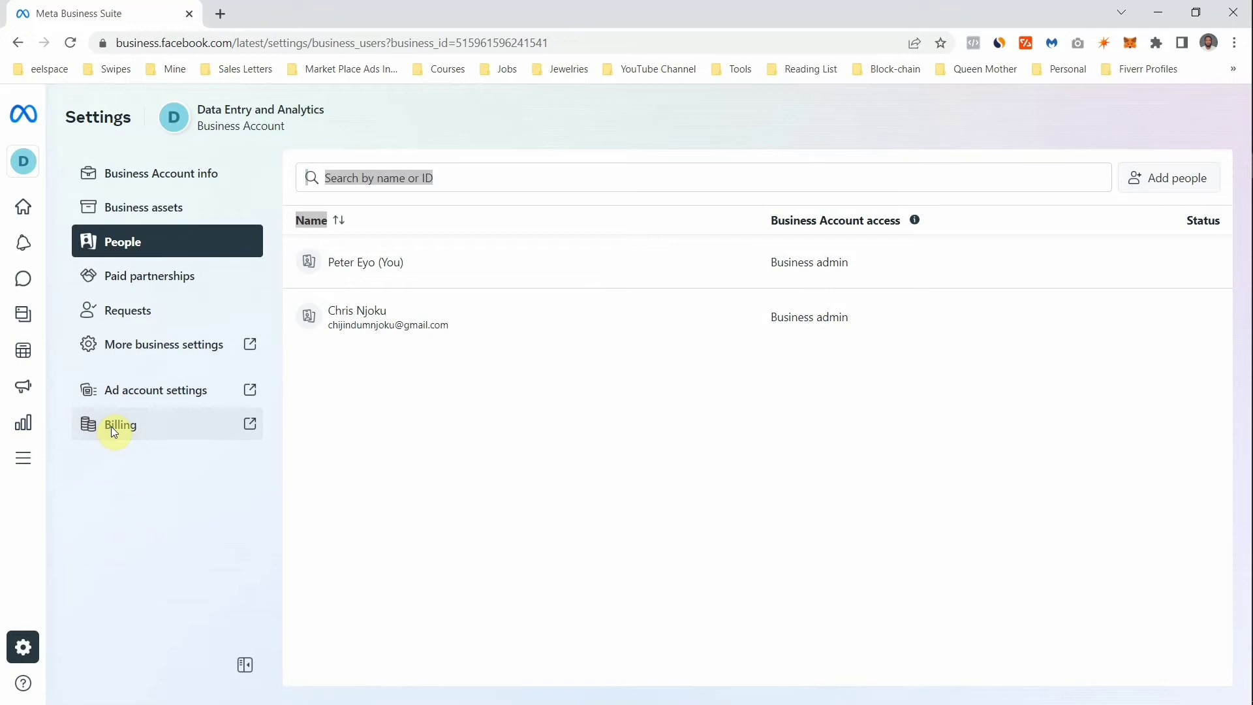
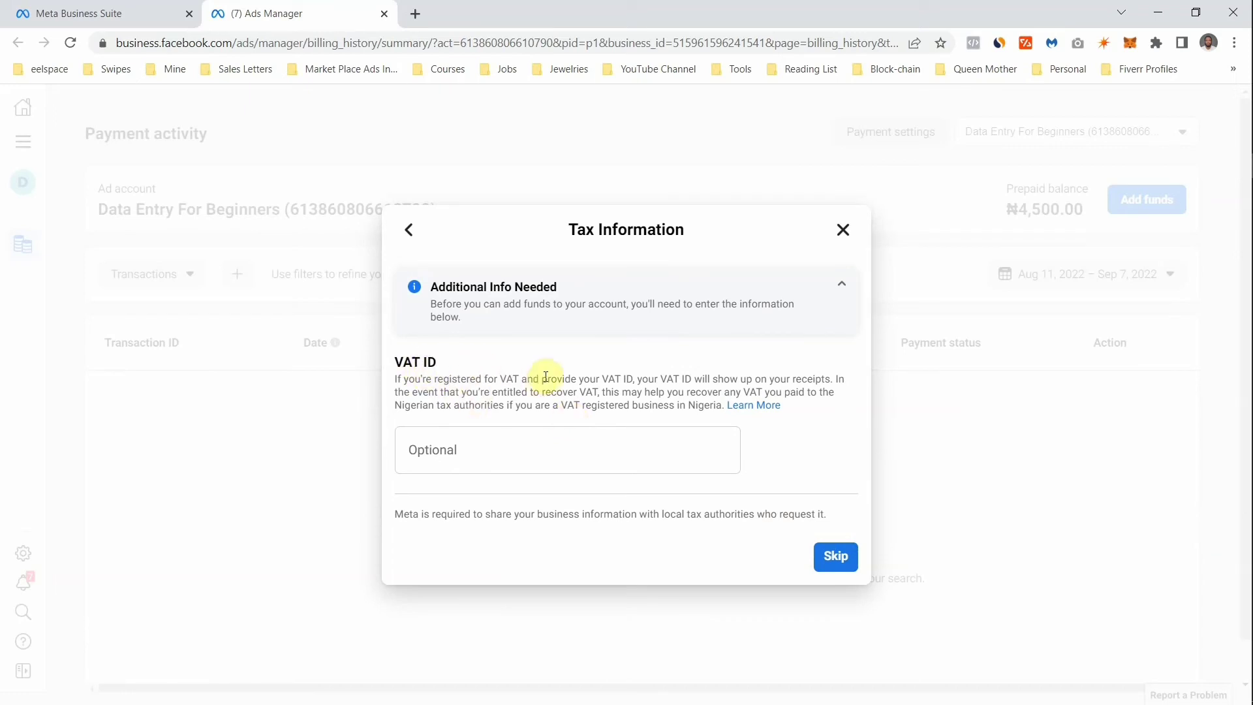
- Skip the optional VAT ID and continue to PayU, choosing card as the payment method for the NGN100.00 top-up
{"action": "left_click", "coordinate": [838, 554]}
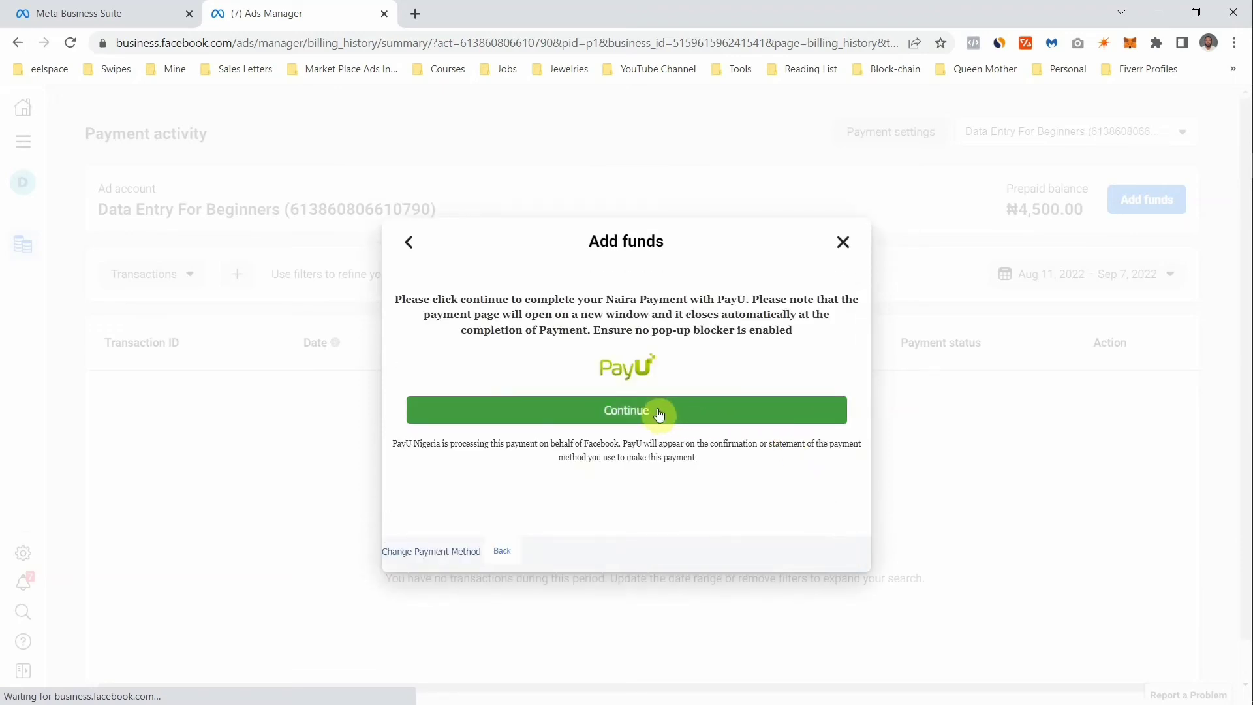
{"action": "left_click", "coordinate": [597, 415]}
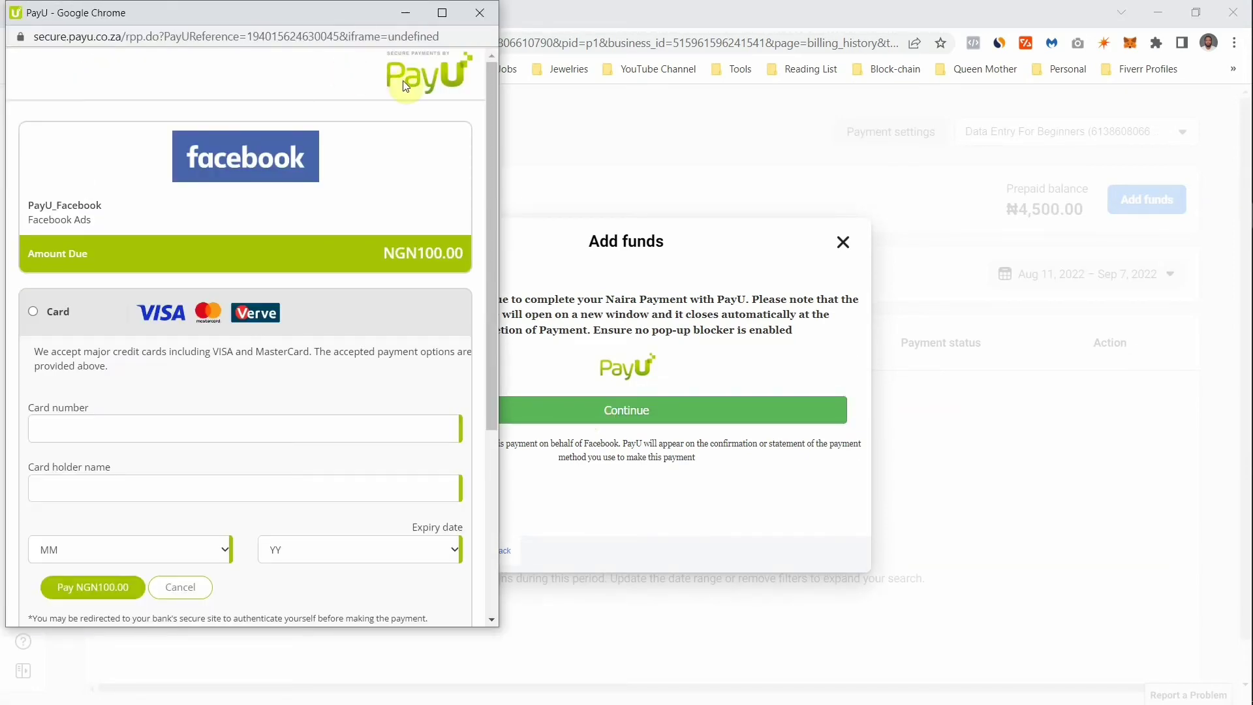
{"action": "left_click_drag", "start_coordinate": [489, 85], "coordinate": [492, 159]}
{"action": "left_click", "coordinate": [31, 196]}
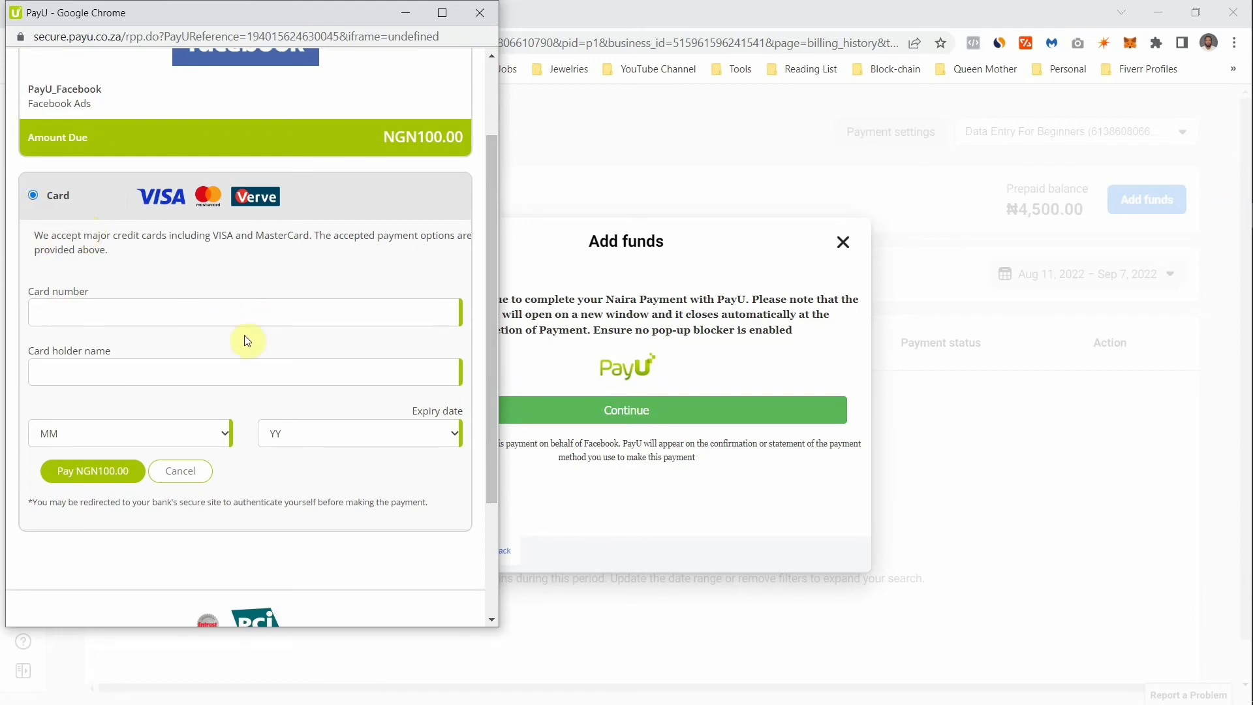
- Examine the card fields and notes on the PayU payment form, and dismiss the payment window and the Add funds dialog
{"action": "left_click", "coordinate": [150, 439]}
{"action": "left_click", "coordinate": [150, 439]}
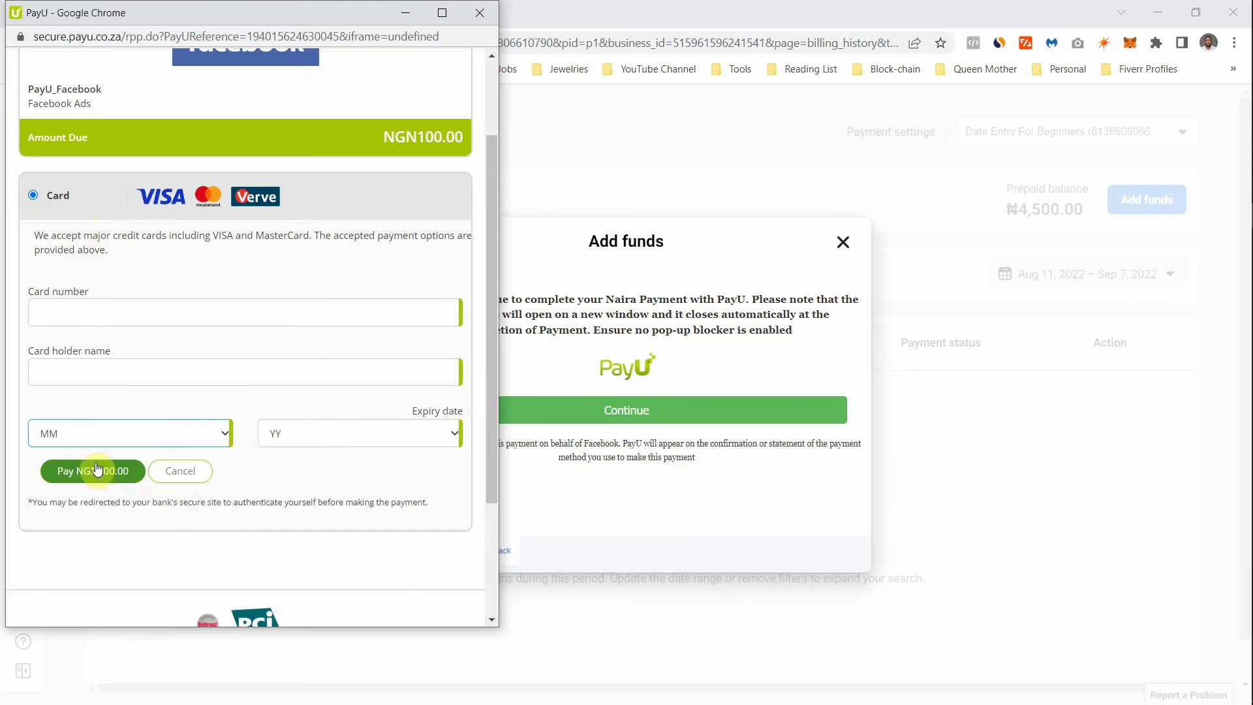
{"action": "scroll", "coordinate": [465, 302], "scroll_direction": "down", "scroll_amount": 3}
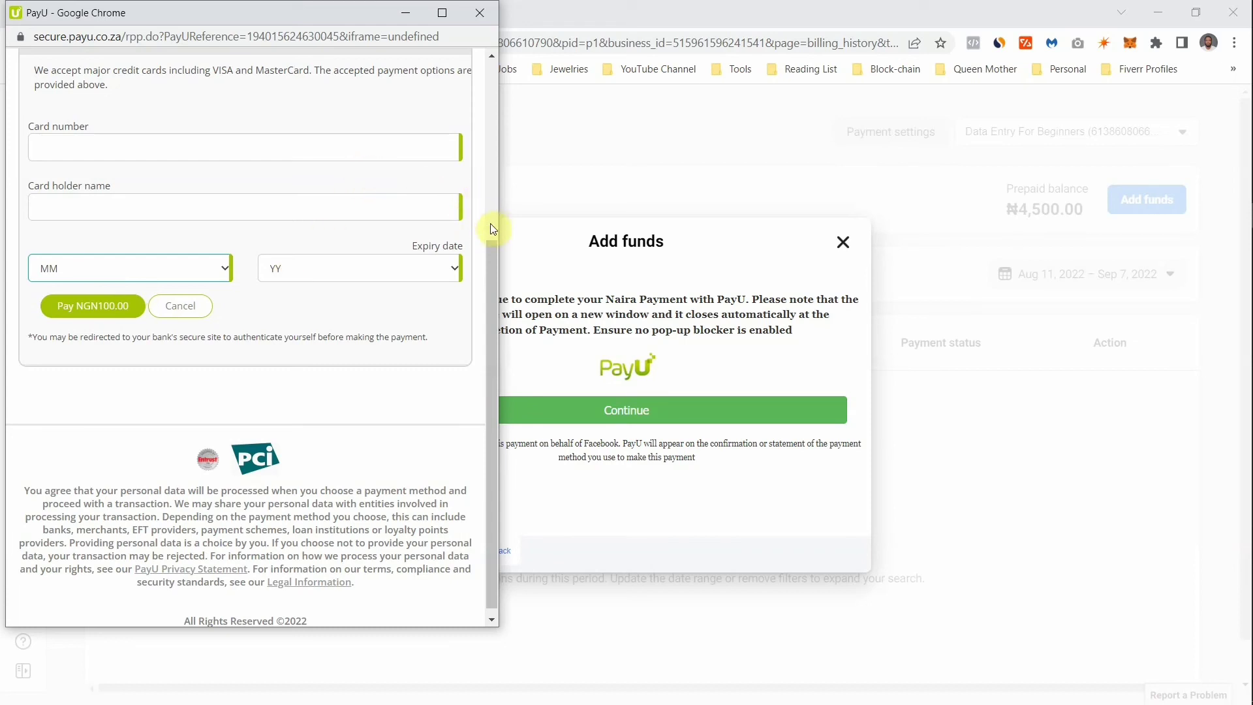
{"action": "left_click", "coordinate": [409, 22]}
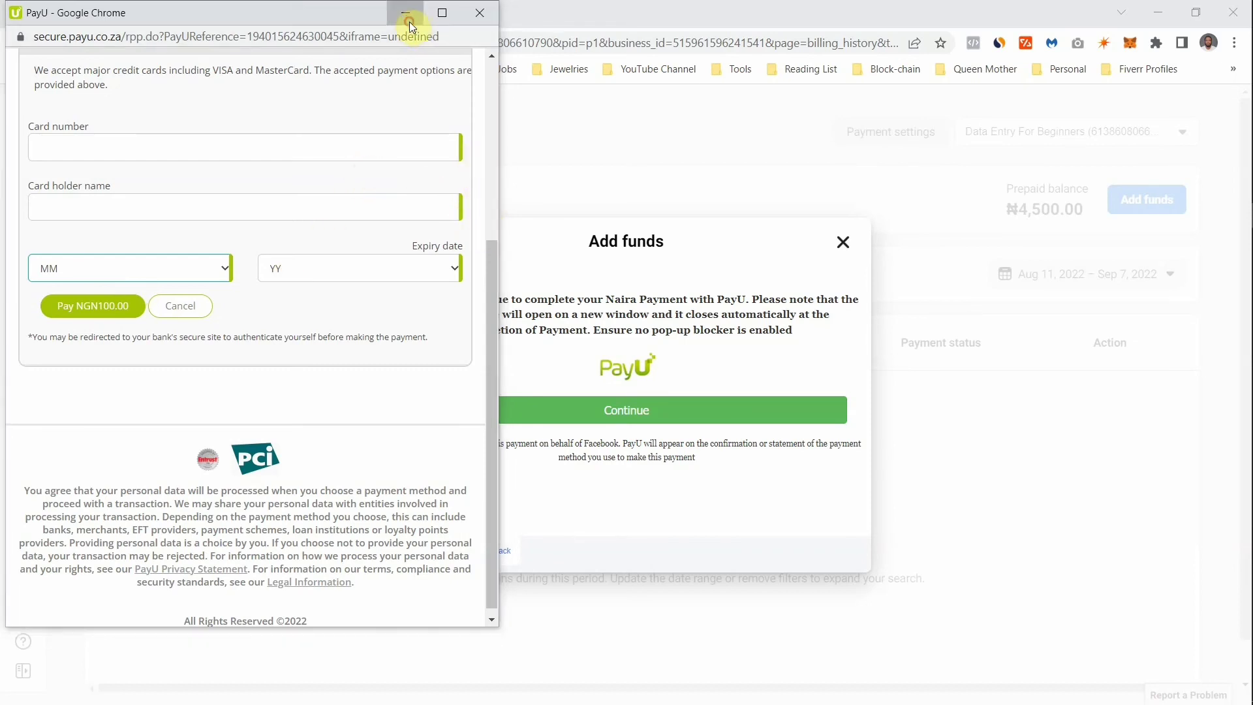
{"action": "left_click", "coordinate": [843, 246]}
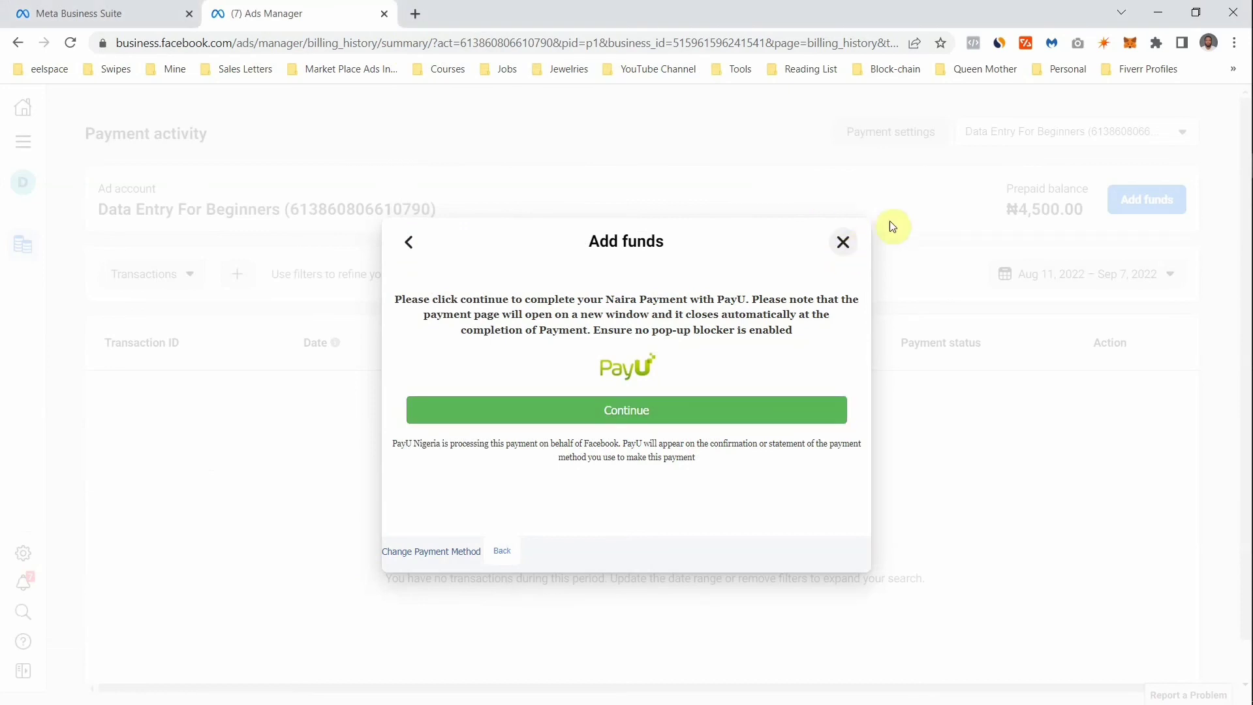